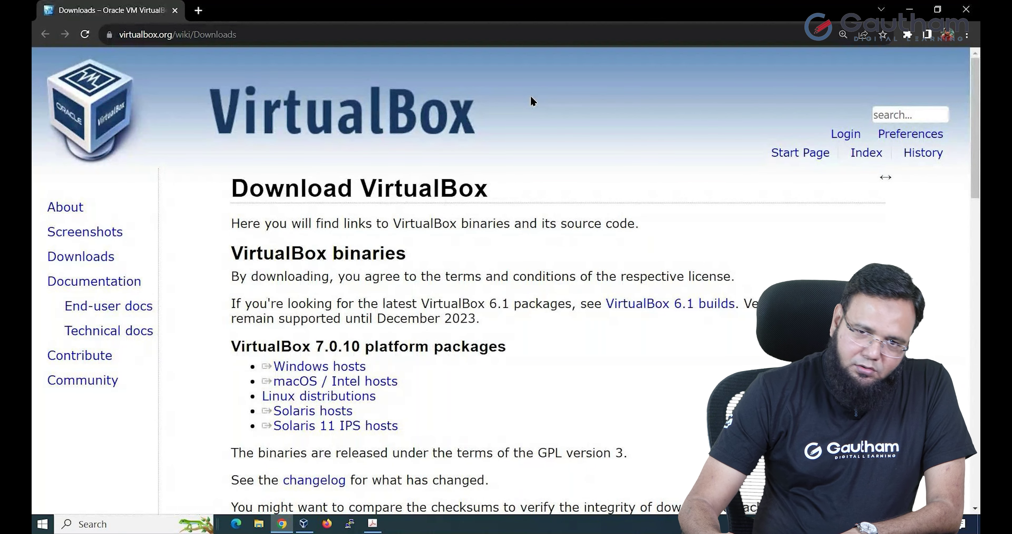
- Download the VirtualBox 7.0.10 platform package for Windows hosts and launch the downloaded installer
{"action": "scroll", "coordinate": [343, 345], "scroll_direction": "down", "scroll_amount": 2}
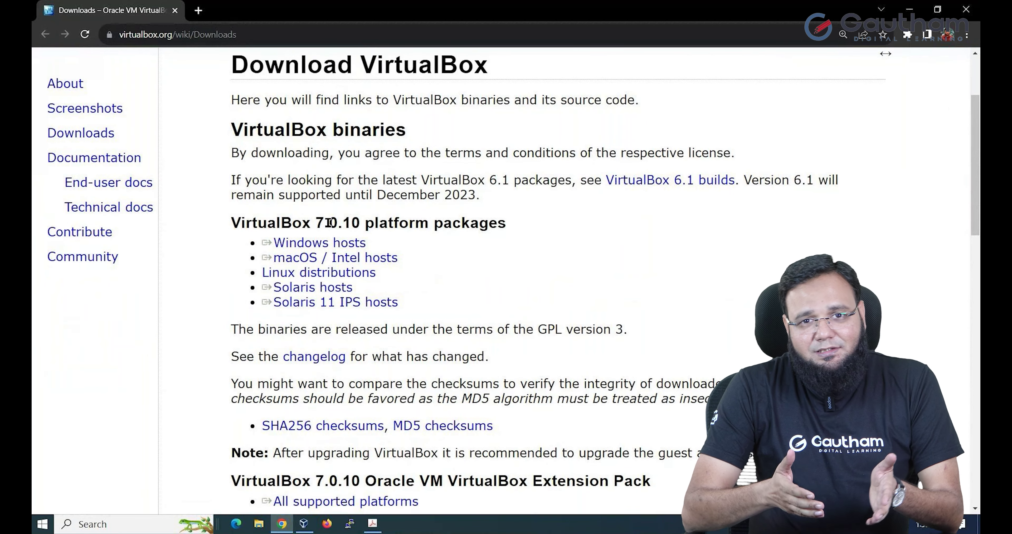
{"action": "scroll", "coordinate": [329, 222], "scroll_direction": "down", "scroll_amount": 1}
{"action": "scroll", "coordinate": [328, 223], "scroll_direction": "down", "scroll_amount": 1}
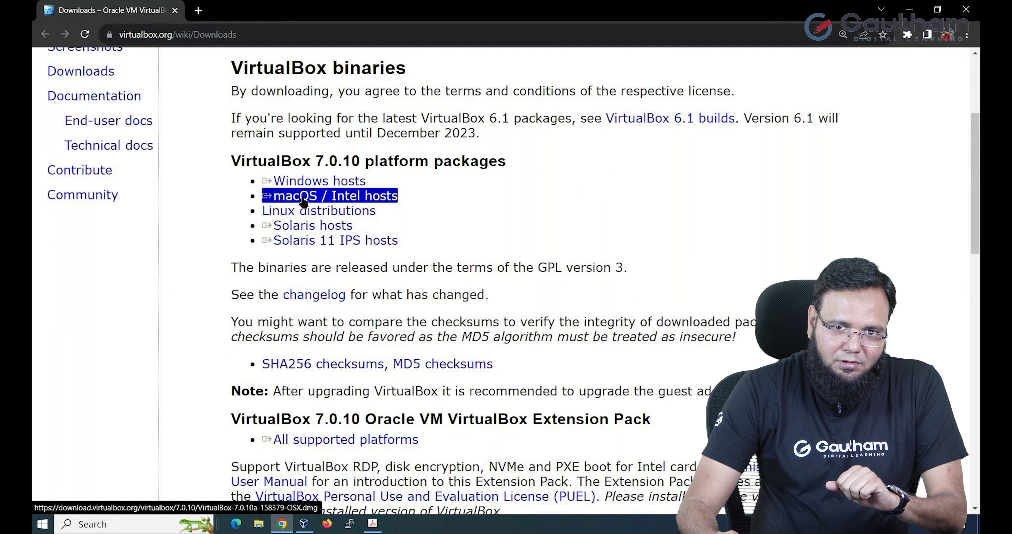
{"action": "left_click", "coordinate": [312, 183]}
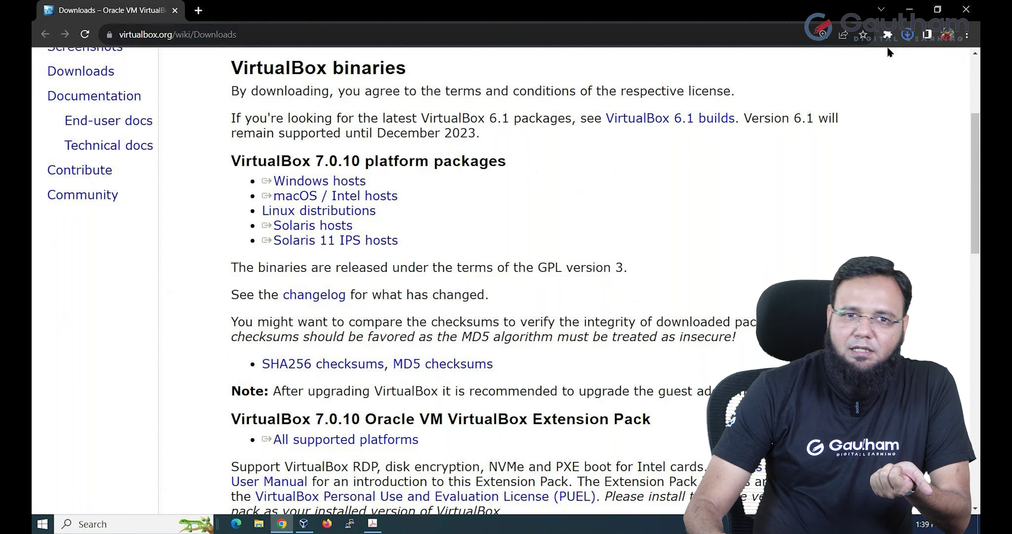
{"action": "left_click", "coordinate": [905, 36]}
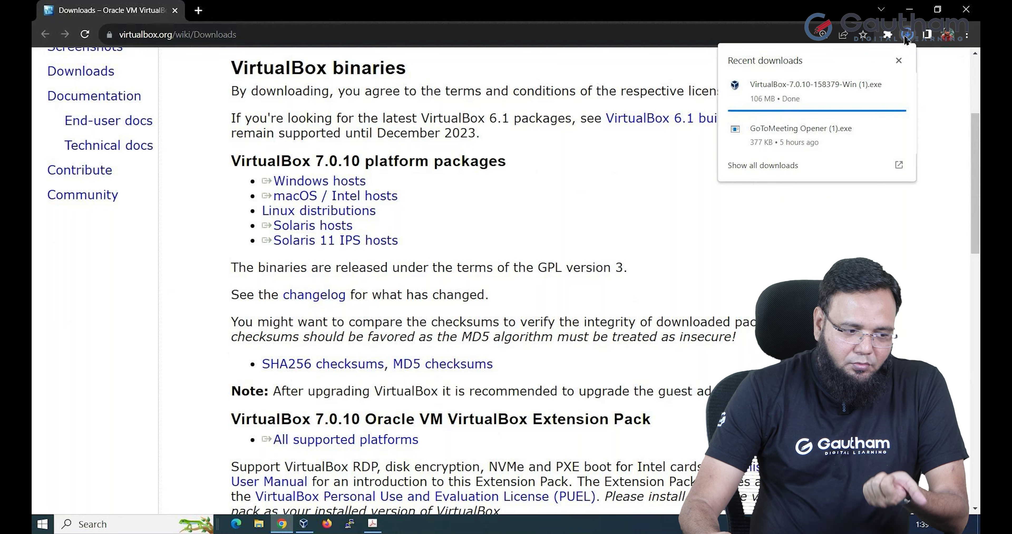
{"action": "left_click", "coordinate": [782, 97]}
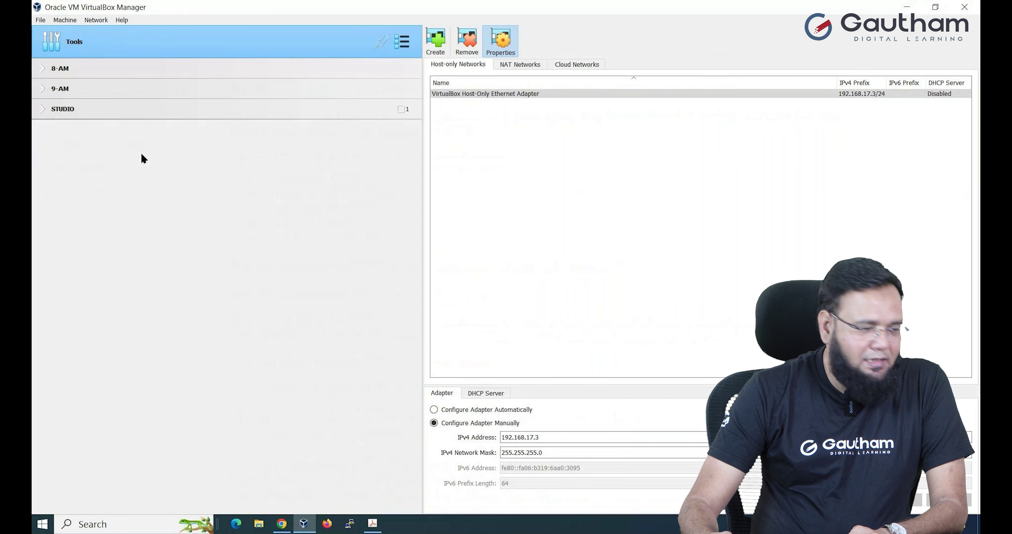
- Switch the global tools in VirtualBox Manager from the network settings to the Welcome page
{"action": "left_click", "coordinate": [402, 41]}
{"action": "left_click", "coordinate": [456, 40]}
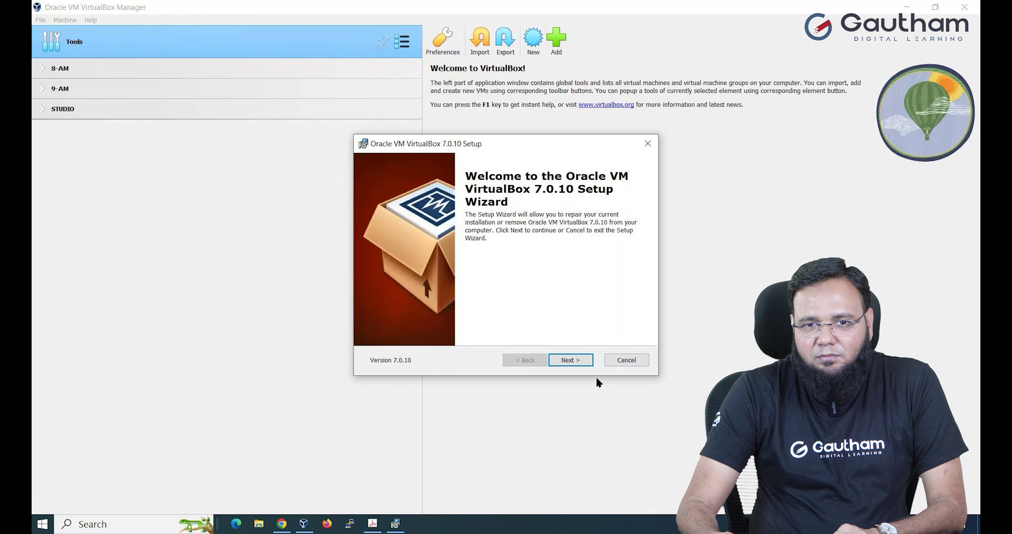
{"action": "left_click", "coordinate": [578, 360]}
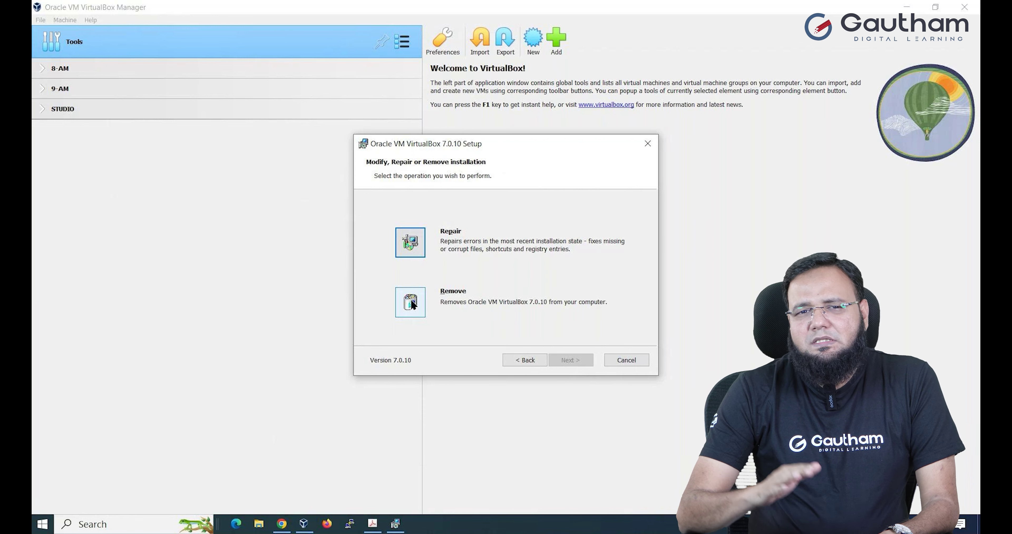
{"action": "left_click", "coordinate": [642, 360]}
{"action": "left_click", "coordinate": [481, 282]}
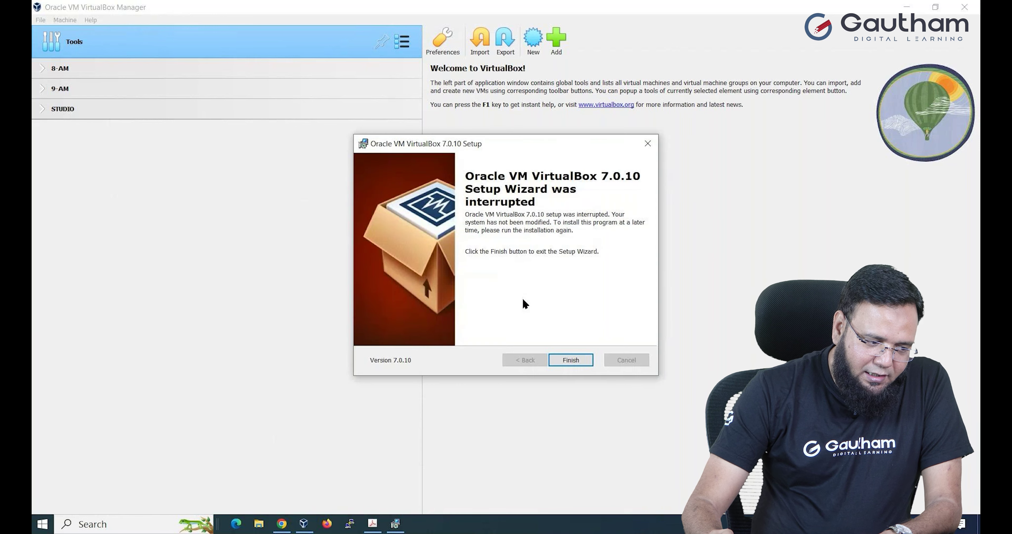
{"action": "left_click", "coordinate": [566, 359]}
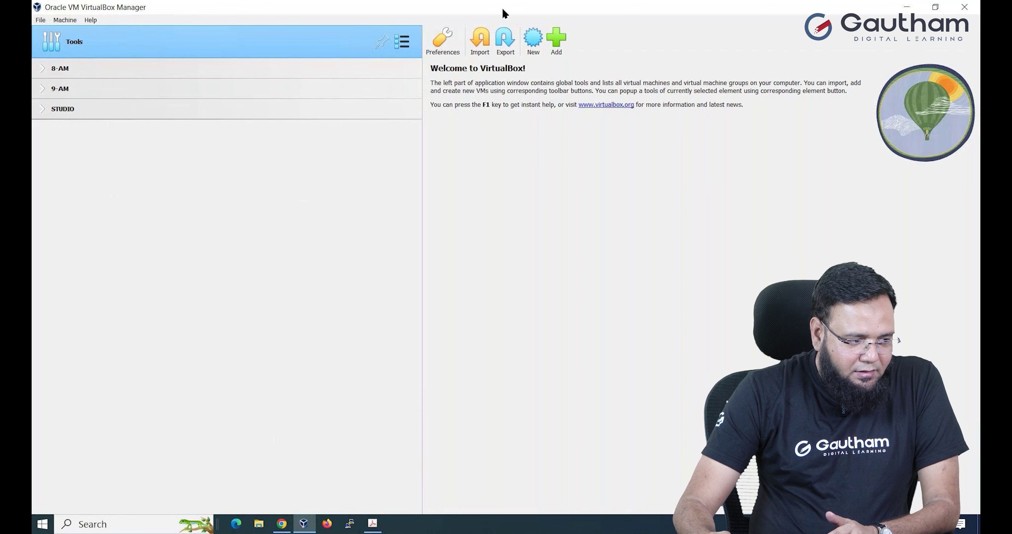
- Start creating a new virtual machine and name it GAUTHAM-HINDI
{"action": "left_click", "coordinate": [537, 44]}
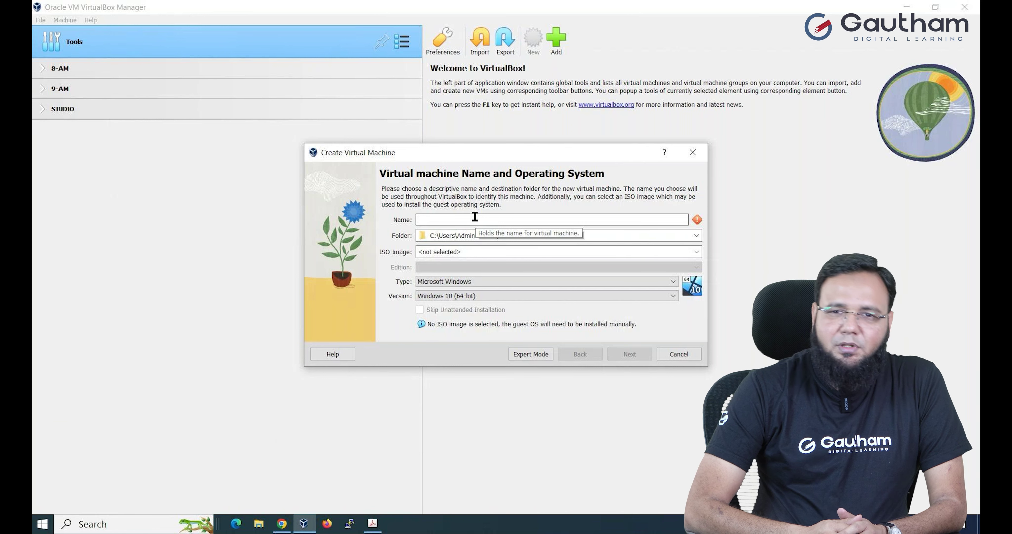
{"action": "left_click", "coordinate": [474, 217]}
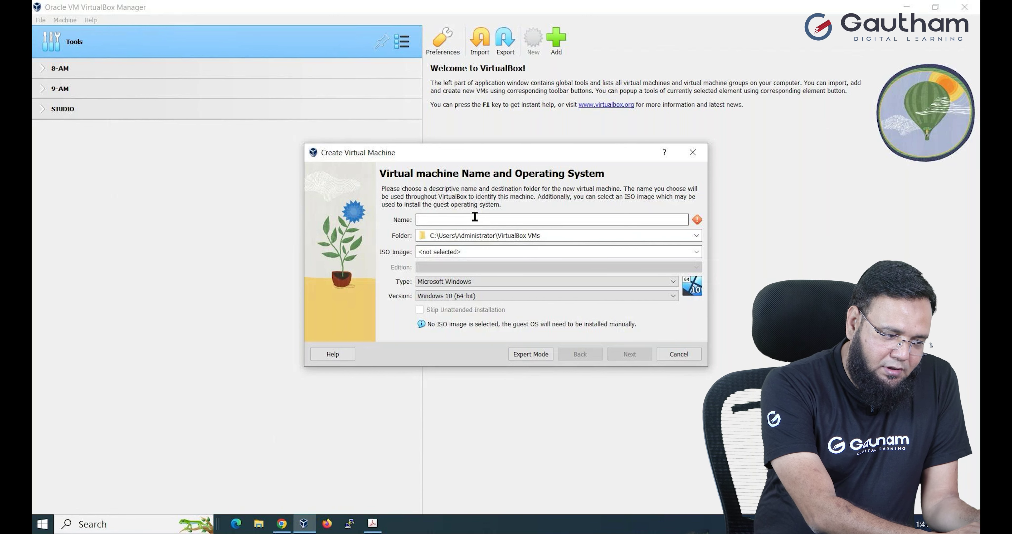
{"action": "type", "text": "GAUTHAM"}
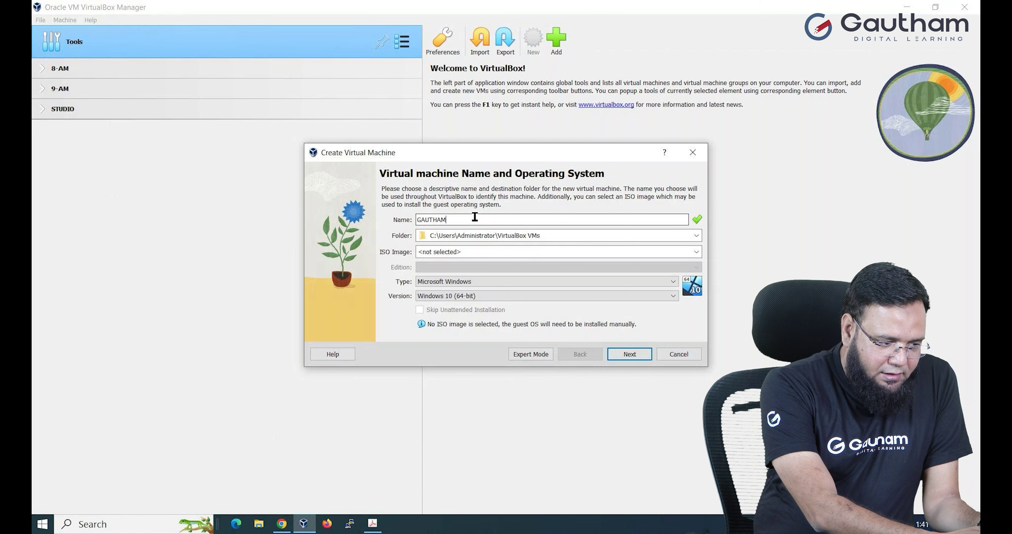
{"action": "type", "text": "-HINDI"}
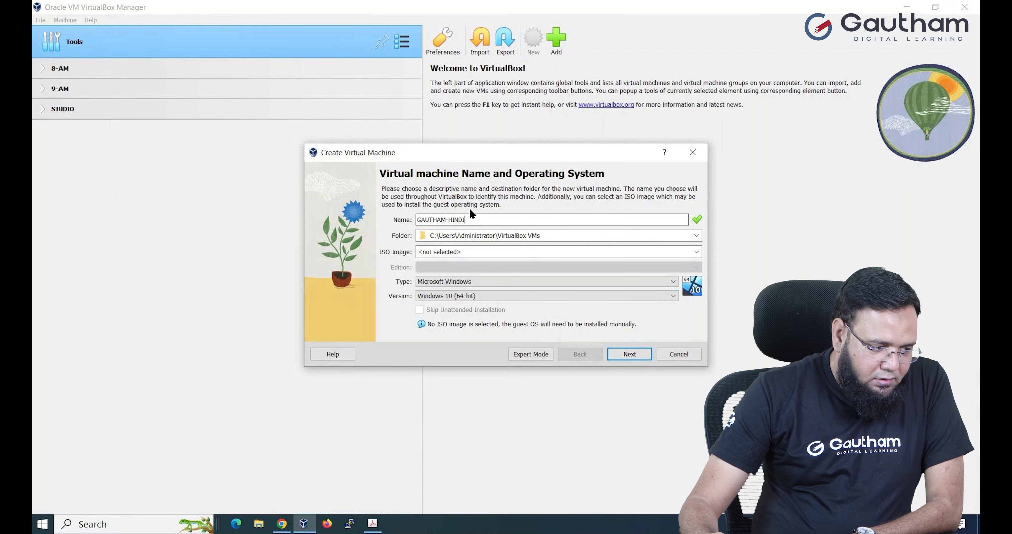
- Set the guest operating system type to Linux and the version to Red Hat (64-bit), and continue to the hardware settings
{"action": "left_click", "coordinate": [423, 282]}
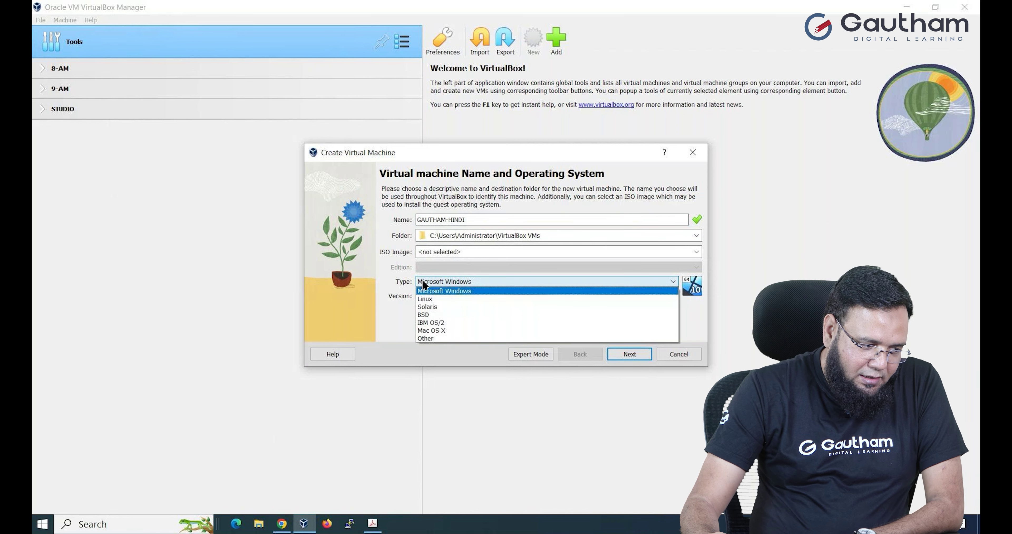
{"action": "left_click", "coordinate": [431, 298]}
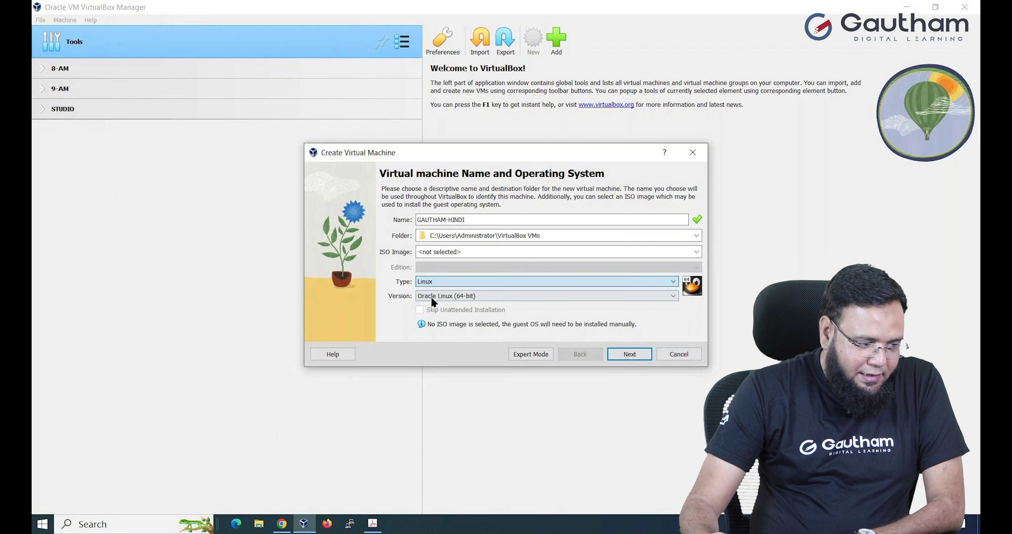
{"action": "left_click", "coordinate": [430, 297]}
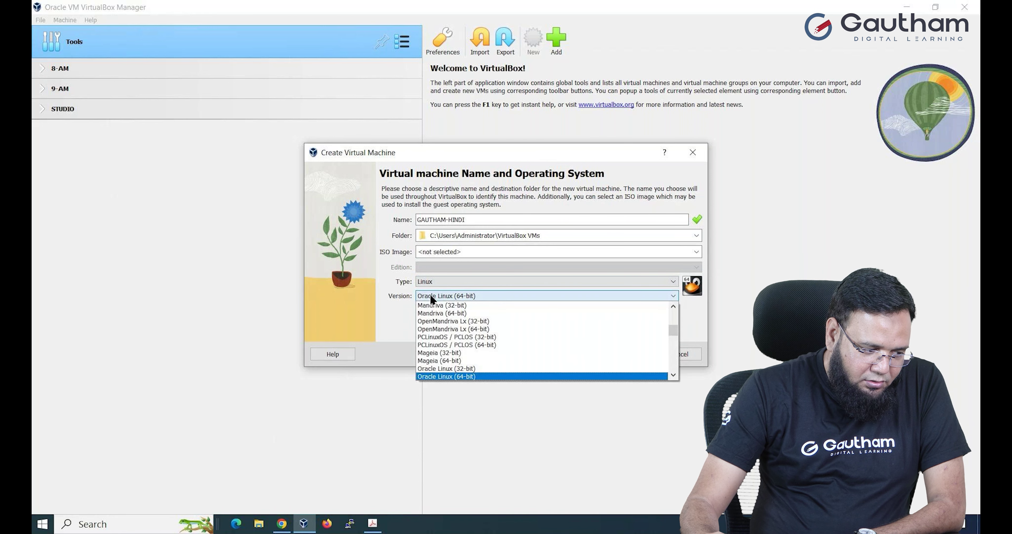
{"action": "scroll", "coordinate": [455, 344], "scroll_direction": "down", "scroll_amount": 2}
{"action": "scroll", "coordinate": [461, 350], "scroll_direction": "down", "scroll_amount": 3}
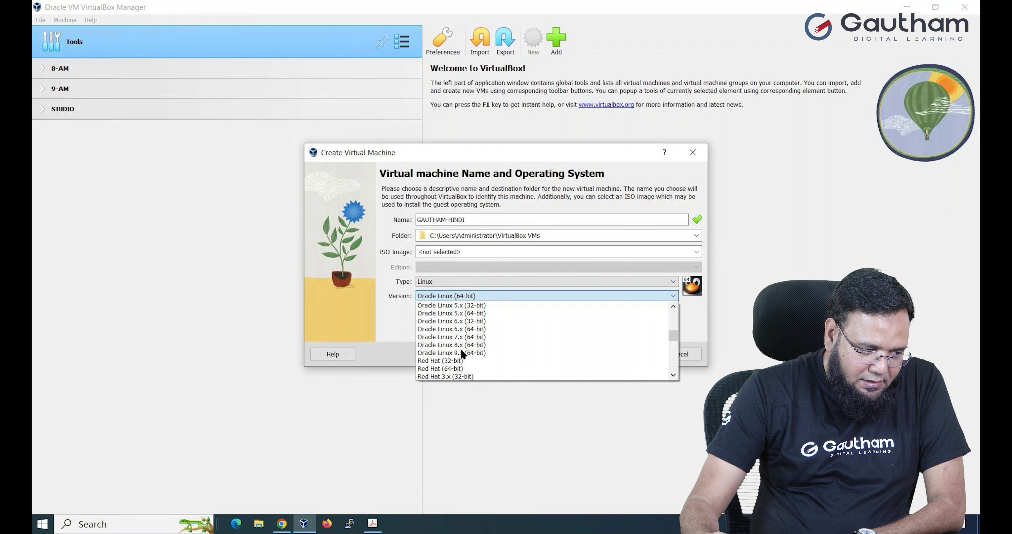
{"action": "left_click", "coordinate": [456, 346]}
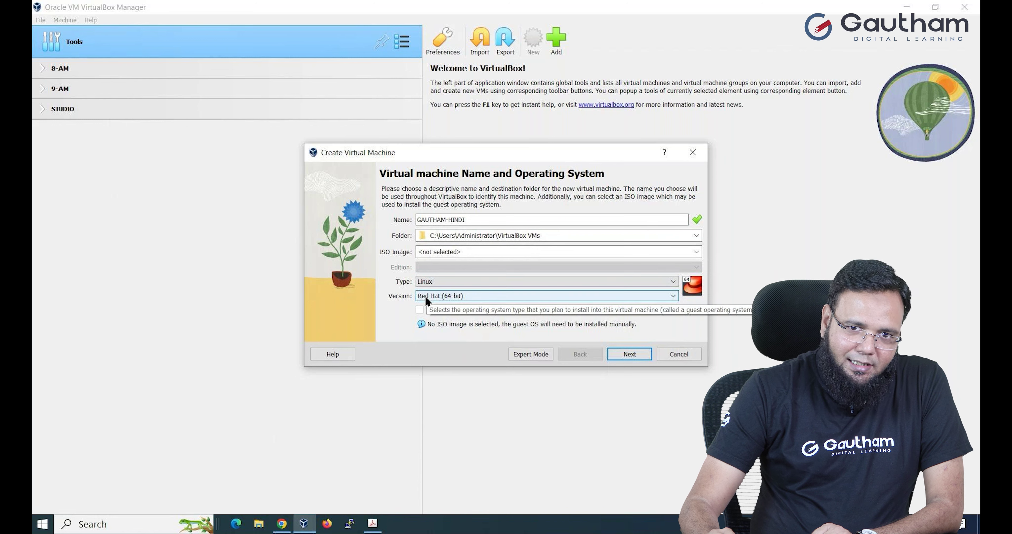
{"action": "left_click", "coordinate": [630, 353]}
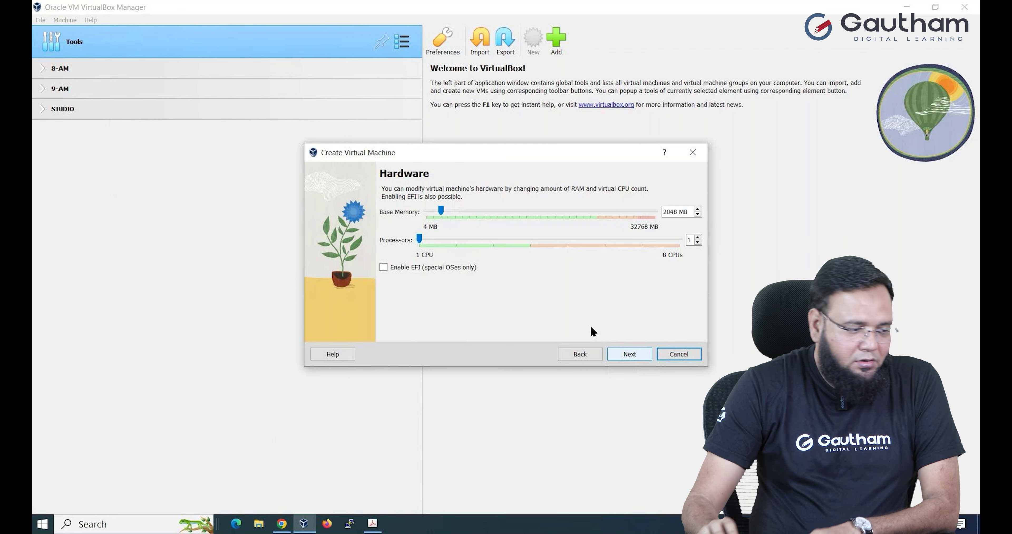
- Assign 2 processors to the virtual machine and continue to the virtual hard disk settings
{"action": "left_click_drag", "start_coordinate": [691, 212], "coordinate": [656, 208]}
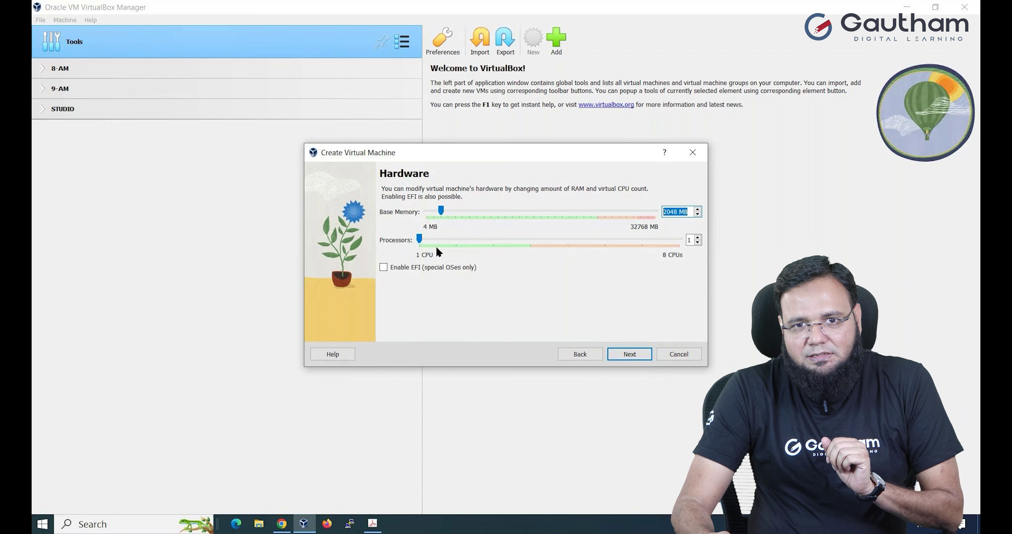
{"action": "left_click", "coordinate": [697, 237]}
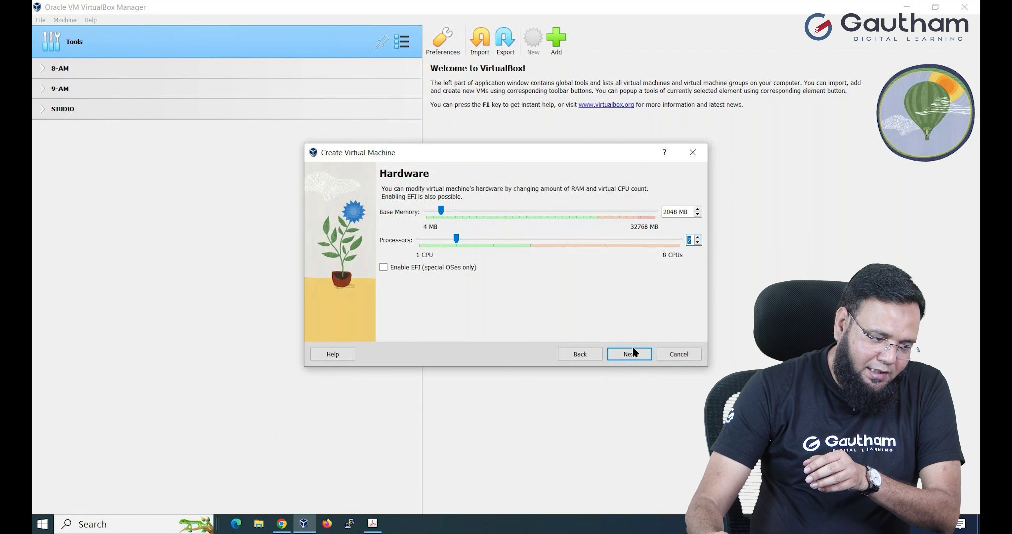
{"action": "left_click", "coordinate": [630, 355]}
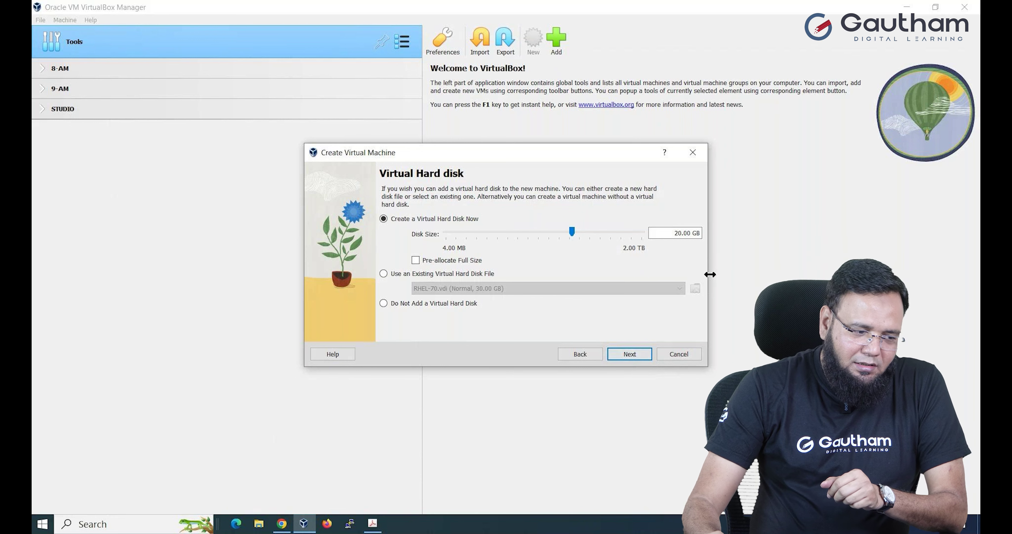
- Set the new virtual hard disk's size to 30.00 GB and finish creating the virtual machine
{"action": "left_click", "coordinate": [674, 234]}
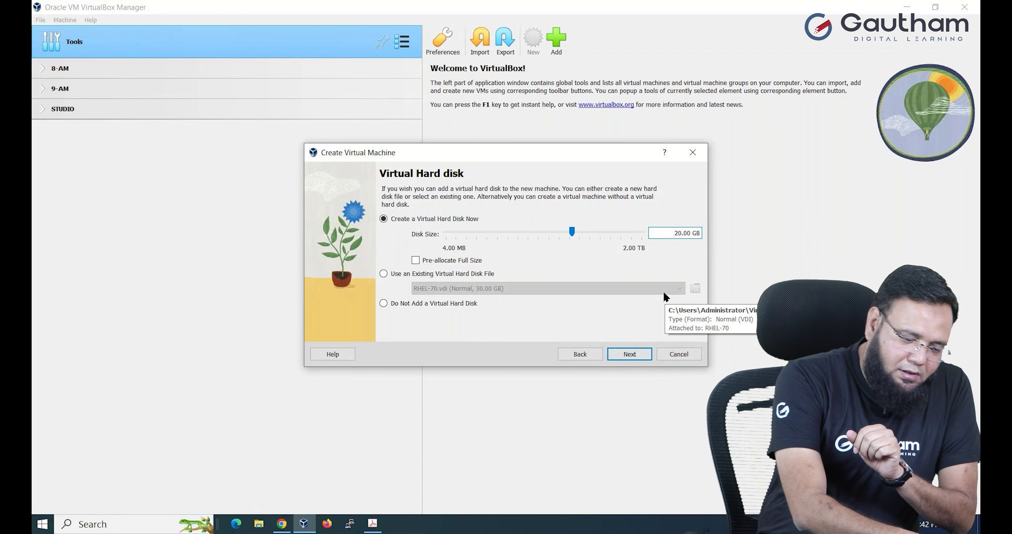
{"action": "key", "text": "Delete"}
{"action": "type", "text": "3"}
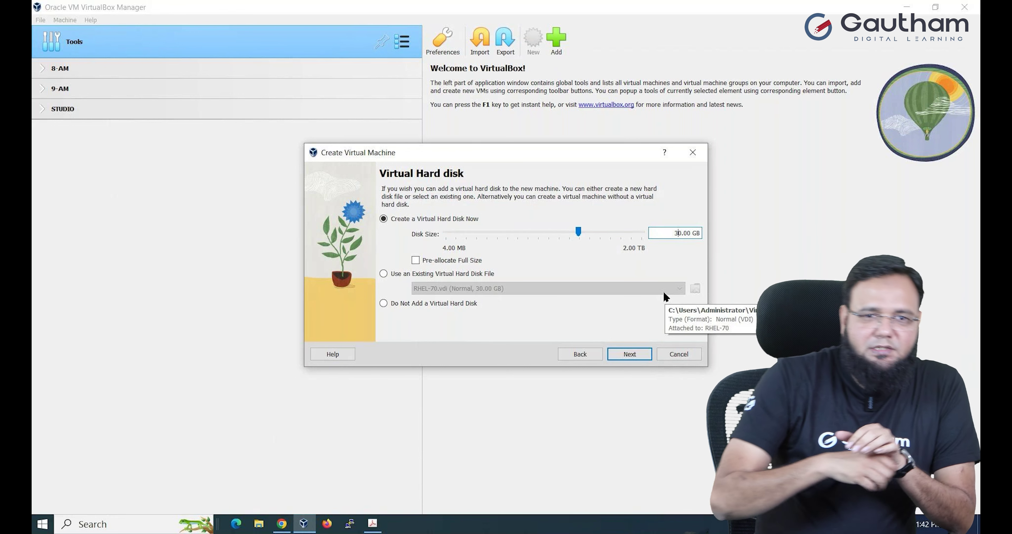
{"action": "left_click", "coordinate": [624, 356]}
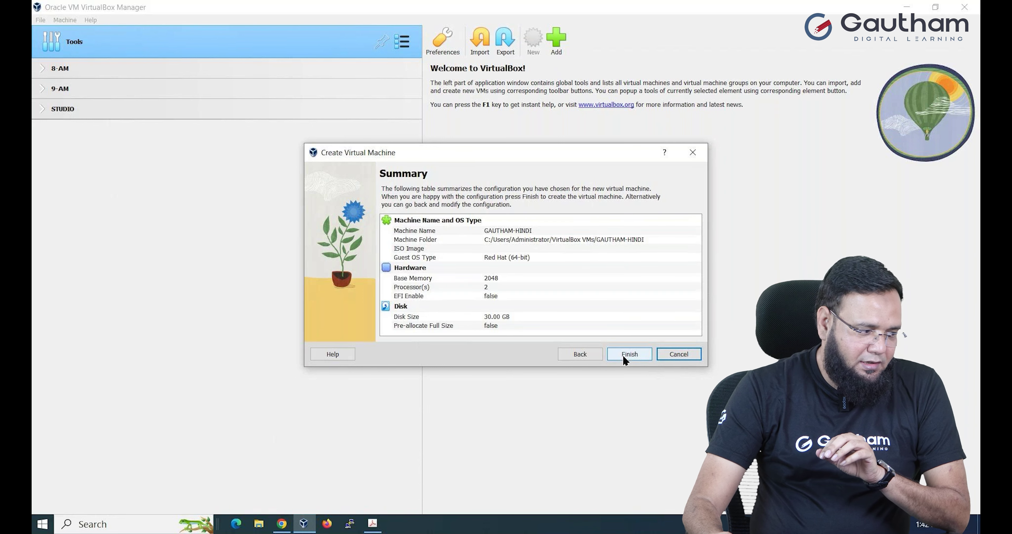
{"action": "left_click", "coordinate": [624, 357]}
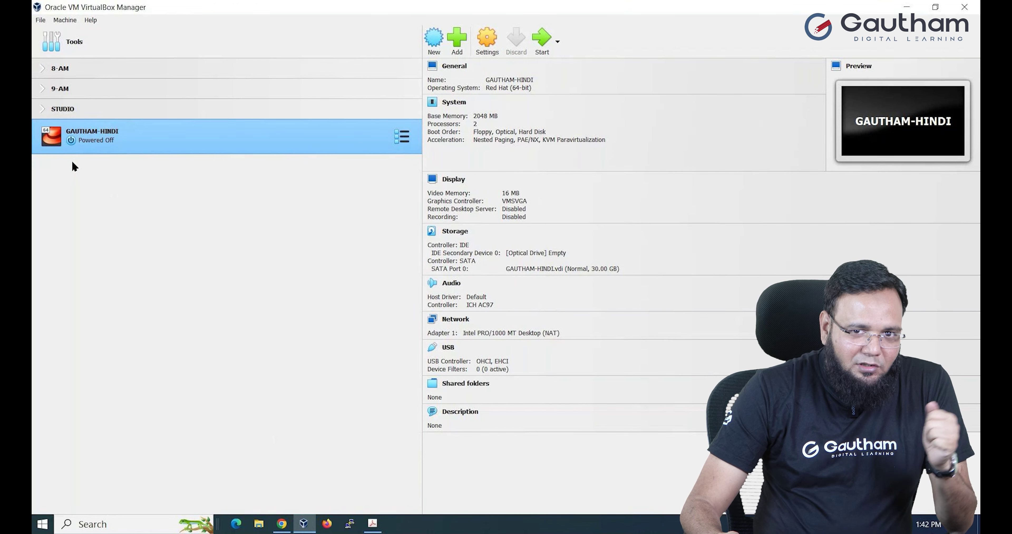
- In GAUTHAM-HINDI's system settings, disable booting from Floppy and move it below Optical and Hard Disk in the boot order
{"action": "right_click", "coordinate": [88, 137]}
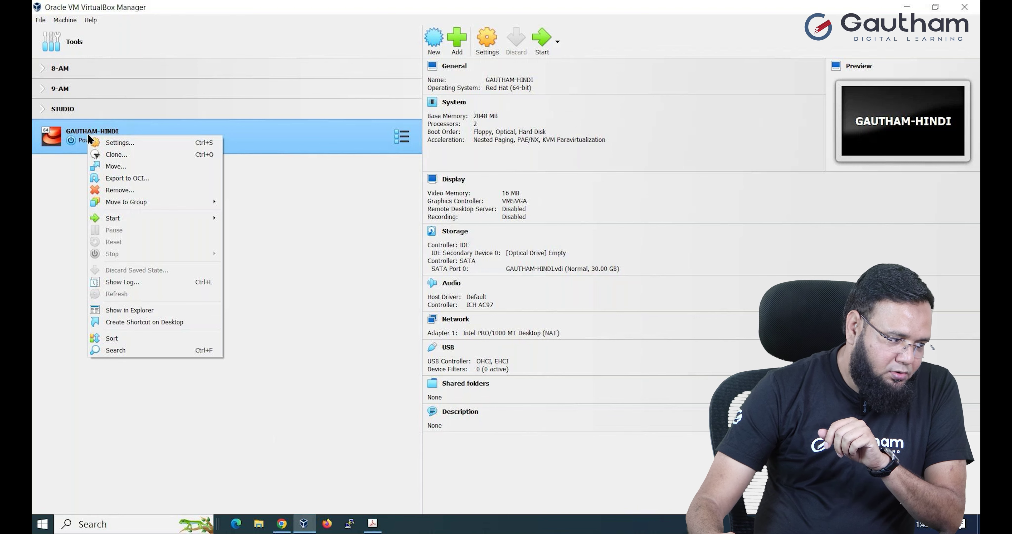
{"action": "left_click", "coordinate": [99, 142]}
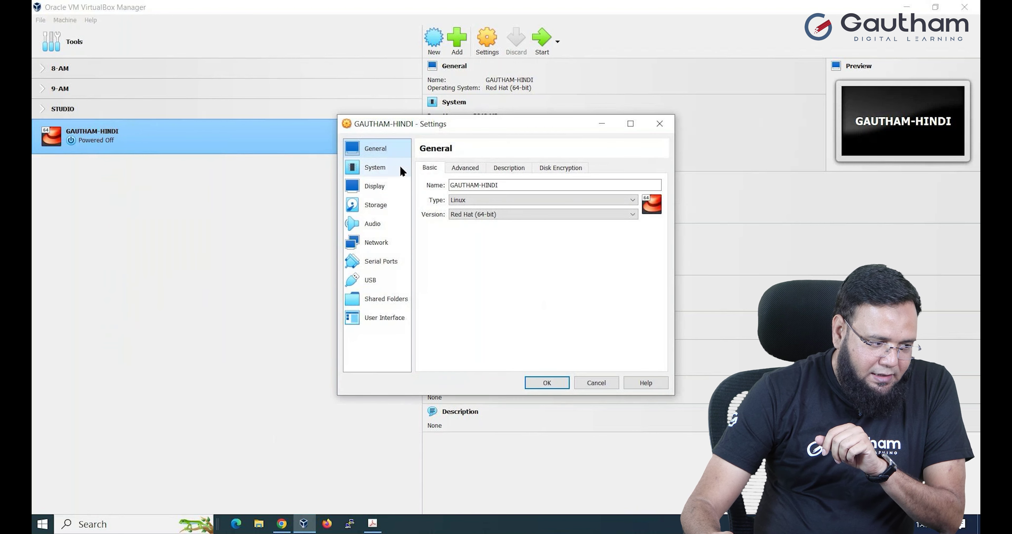
{"action": "left_click", "coordinate": [401, 169]}
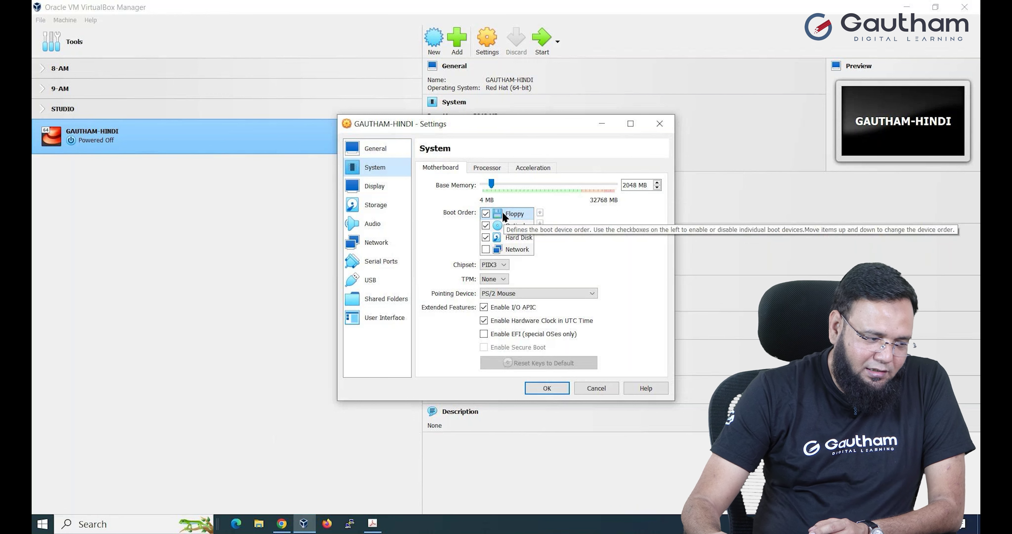
{"action": "left_click", "coordinate": [485, 214]}
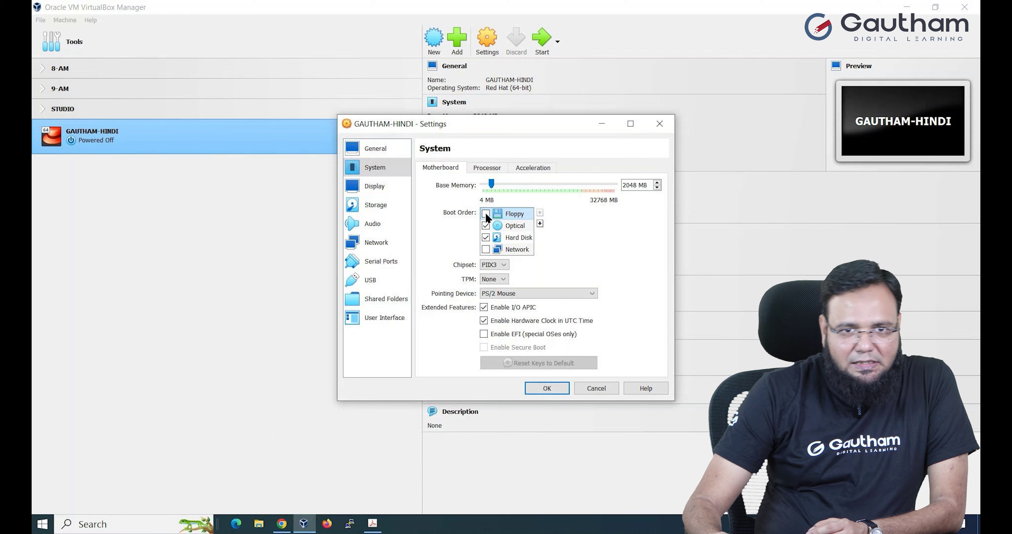
{"action": "left_click", "coordinate": [540, 223]}
{"action": "left_click", "coordinate": [540, 224]}
{"action": "left_click", "coordinate": [499, 212]}
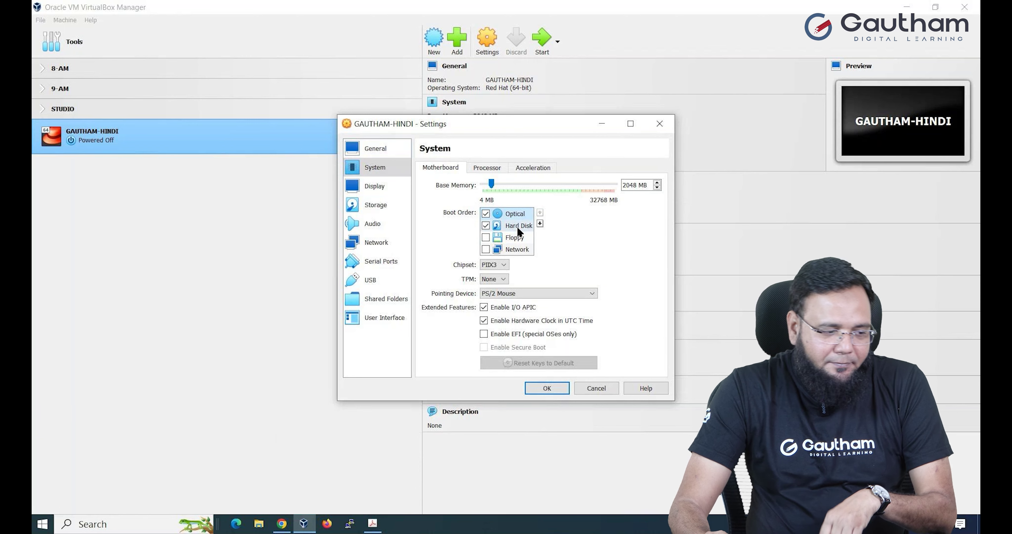
{"action": "left_click", "coordinate": [517, 227]}
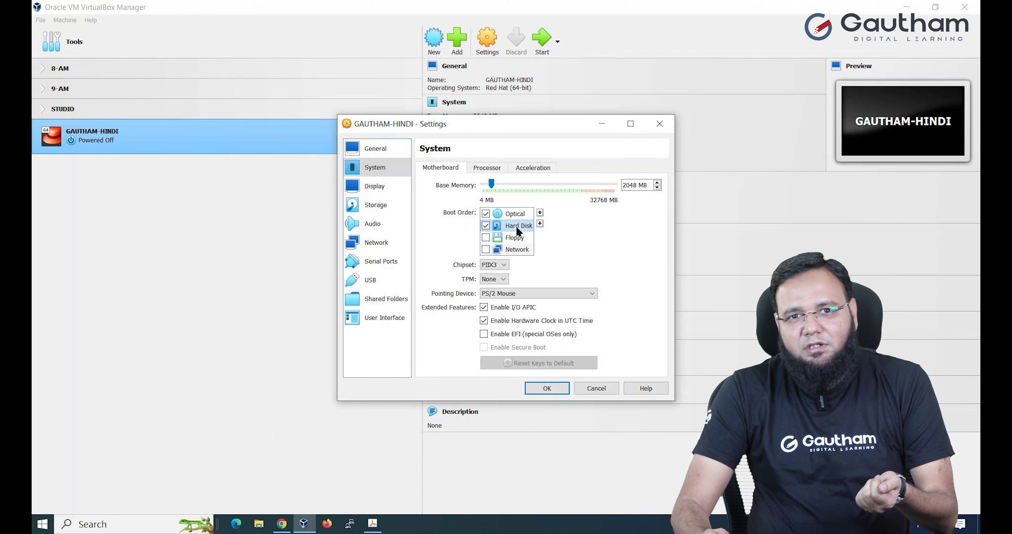
- Set the virtual machine's pointing device to USB Tablet
{"action": "left_click", "coordinate": [488, 294]}
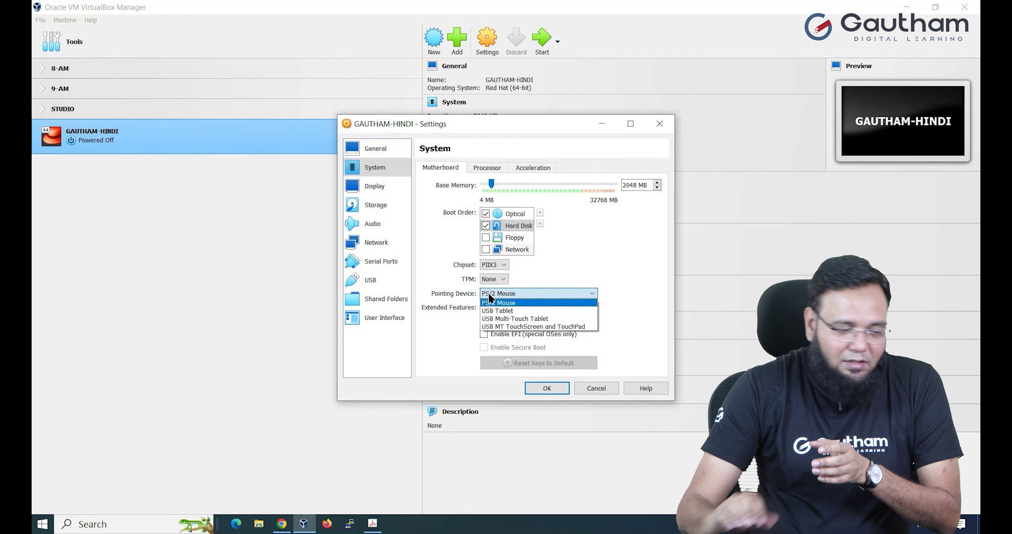
{"action": "left_click", "coordinate": [504, 310]}
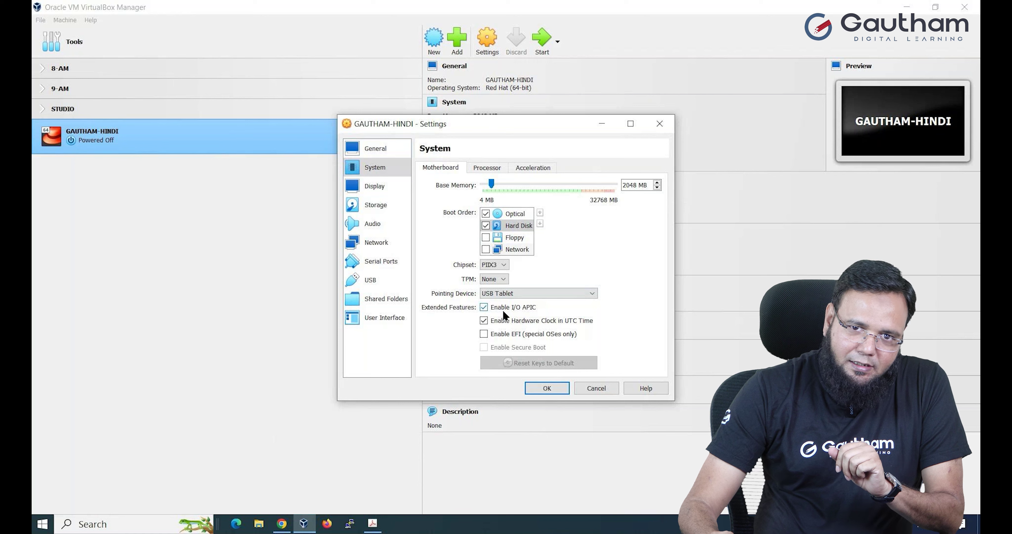
- In the storage settings, attach rhel-9.2-x86_64-dvd from the Downloads LINUX-OS folder to the empty optical drive on the IDE controller
{"action": "left_click", "coordinate": [386, 209]}
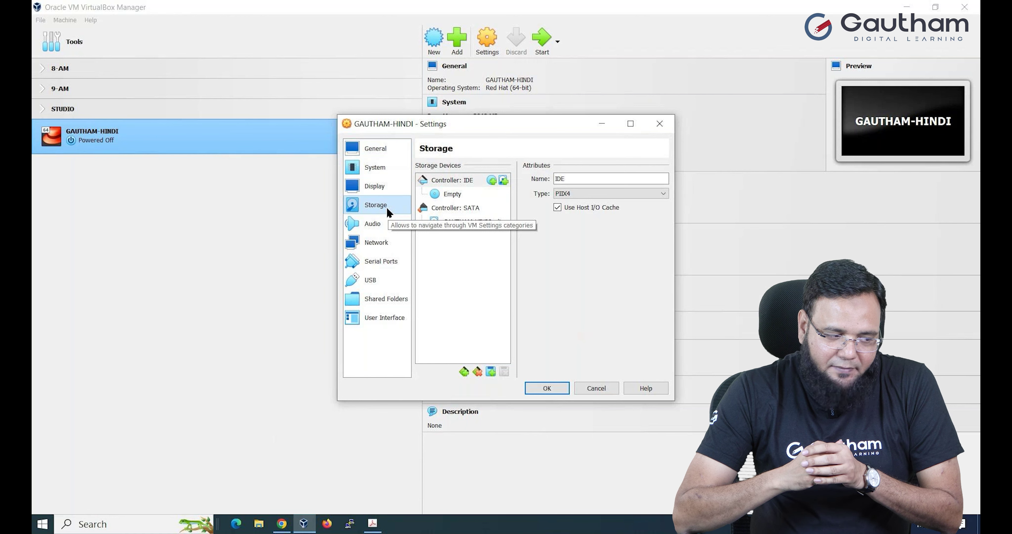
{"action": "left_click", "coordinate": [434, 198]}
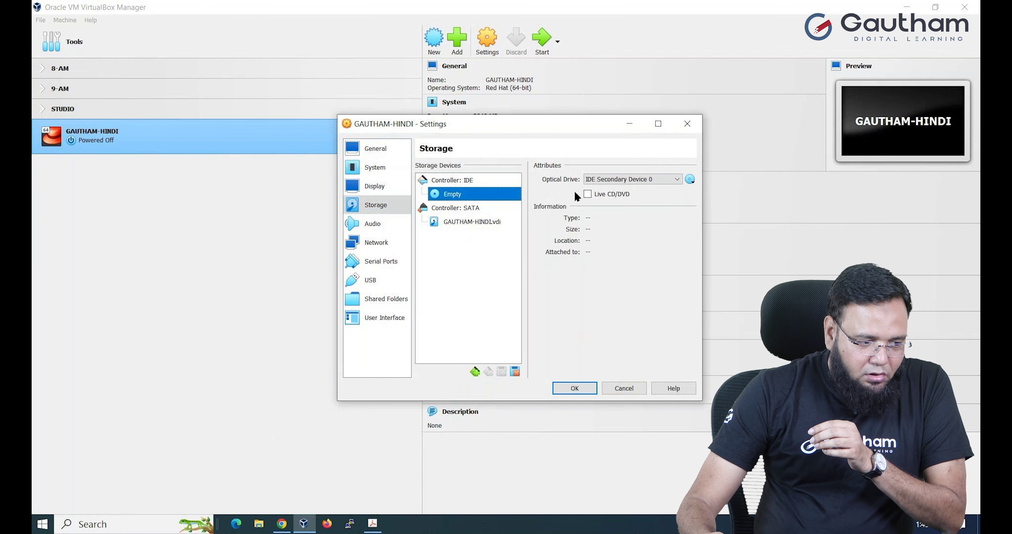
{"action": "left_click", "coordinate": [690, 179]}
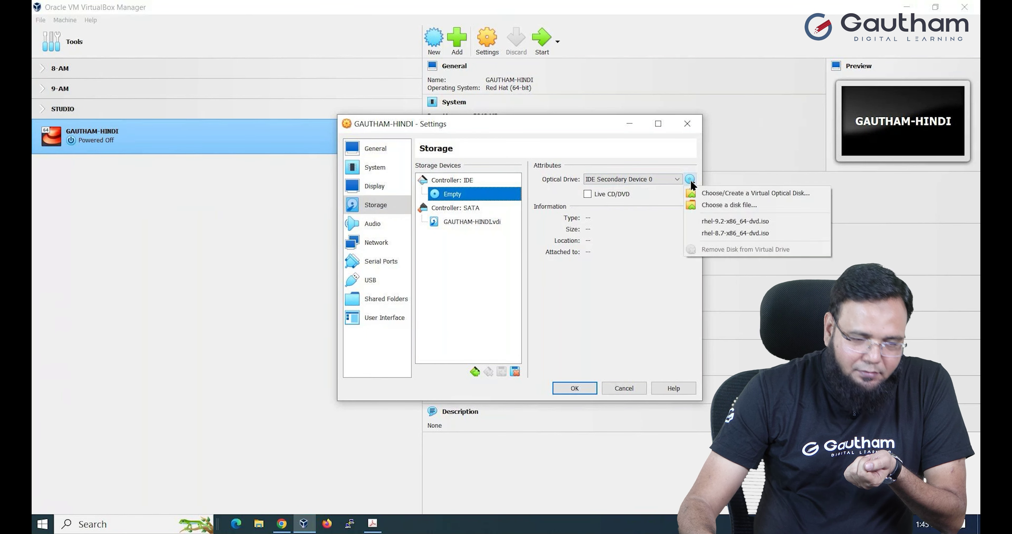
{"action": "left_click", "coordinate": [716, 204]}
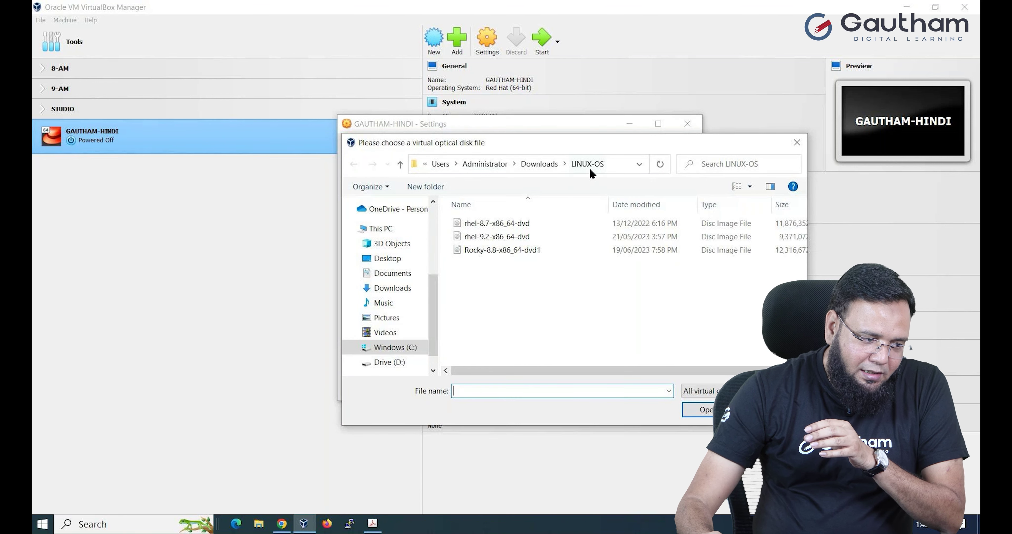
{"action": "left_click", "coordinate": [558, 162]}
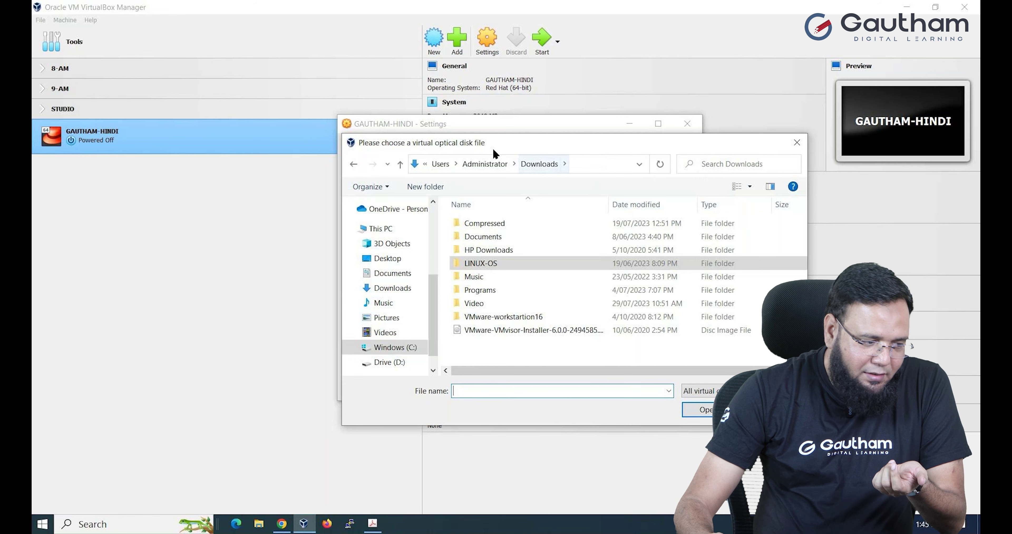
{"action": "left_click", "coordinate": [487, 263]}
{"action": "double_click", "coordinate": [488, 265]}
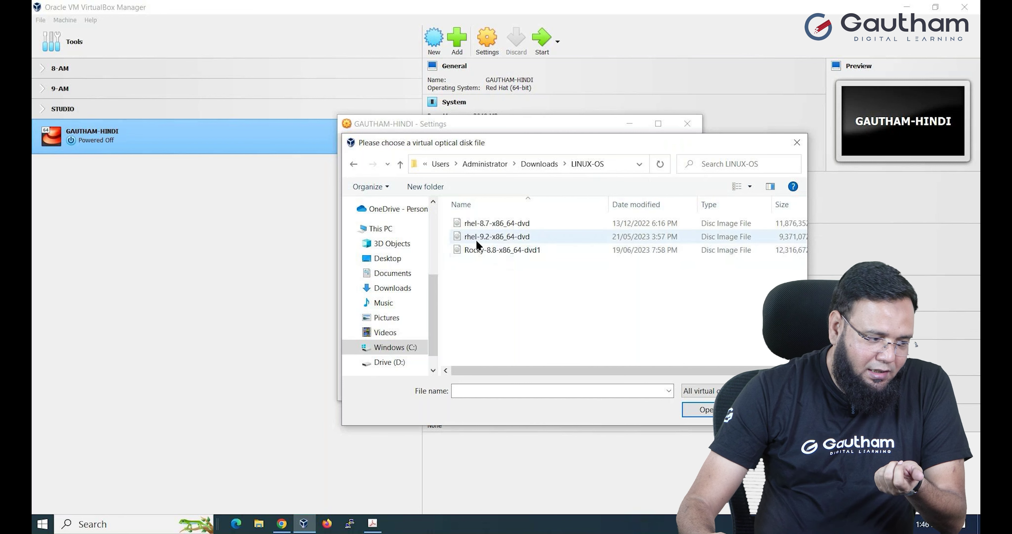
{"action": "left_click", "coordinate": [493, 237]}
{"action": "left_click", "coordinate": [704, 409]}
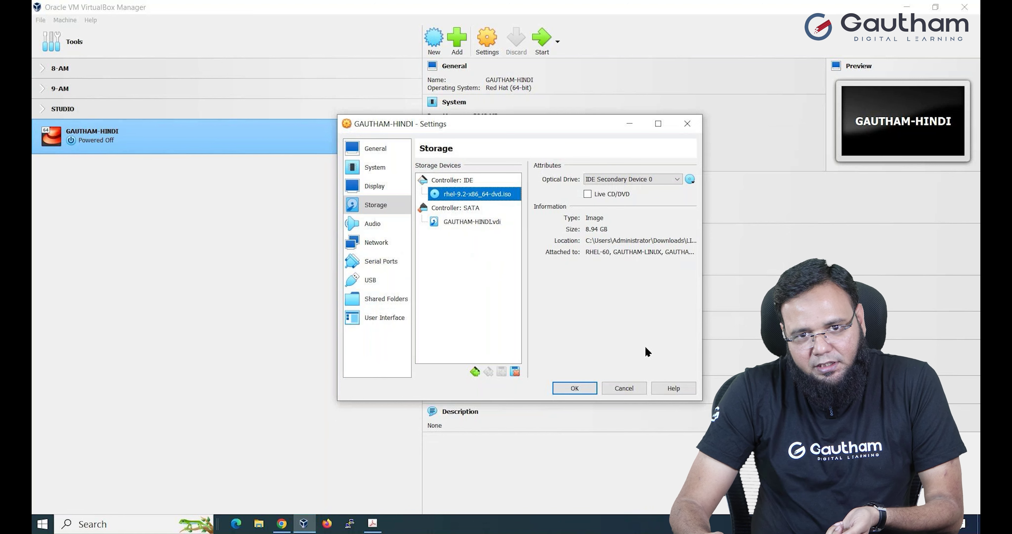
- Attach network Adapter 1 to Host-only Adapter and save the virtual machine's settings
{"action": "left_click", "coordinate": [374, 244]}
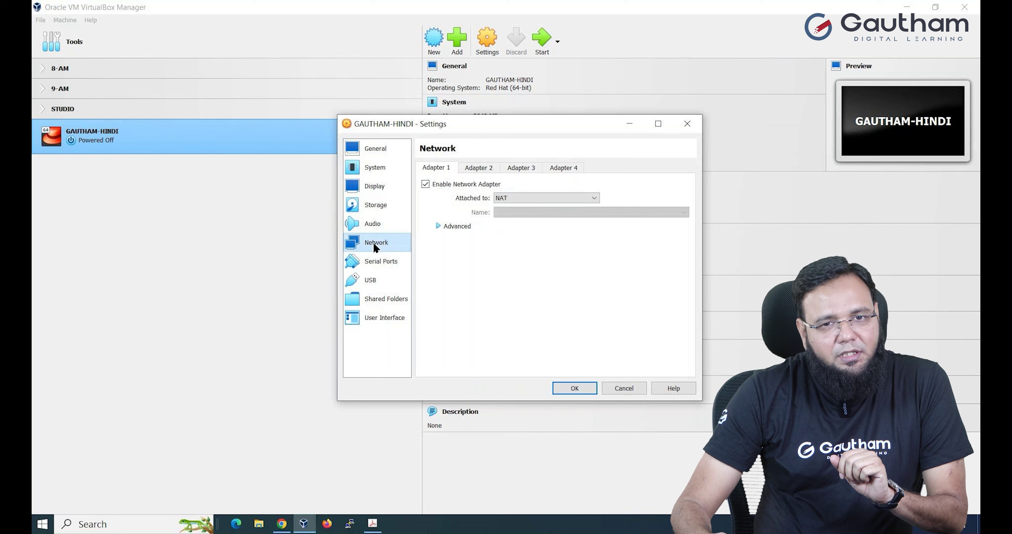
{"action": "left_click", "coordinate": [497, 198]}
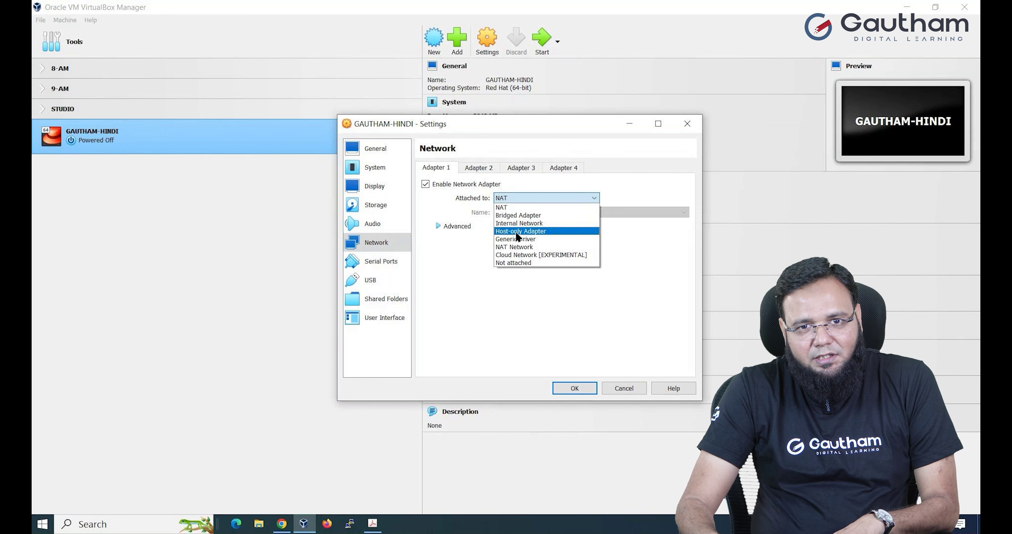
{"action": "left_click", "coordinate": [516, 232]}
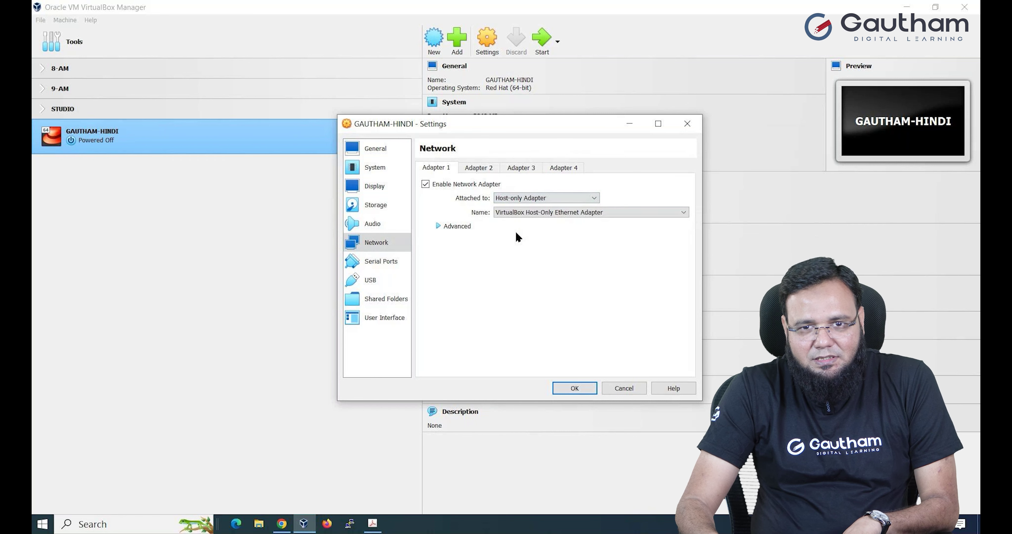
{"action": "left_click", "coordinate": [571, 389]}
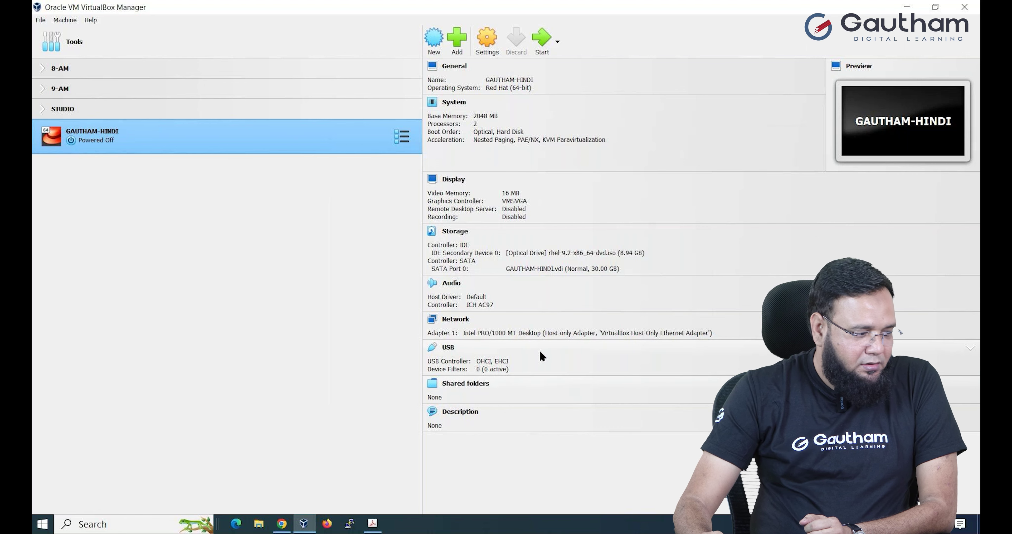
{"action": "right_click", "coordinate": [135, 137]}
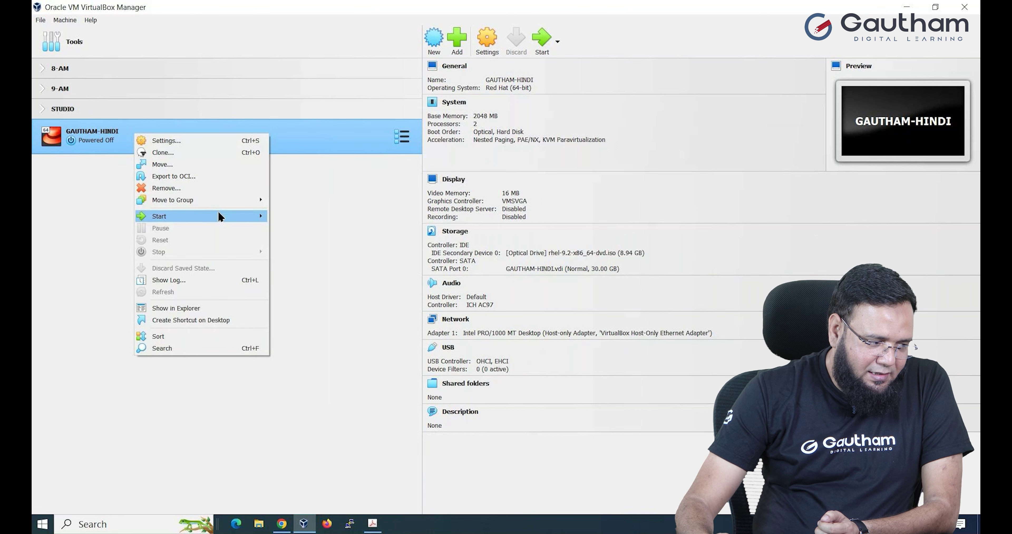
{"action": "mouse_move", "coordinate": [257, 216]}
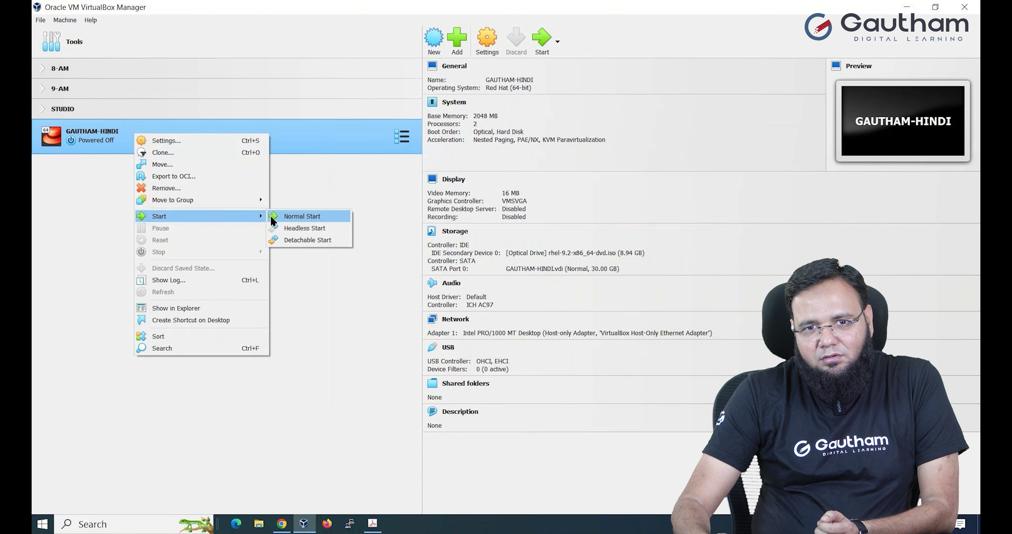
{"action": "left_click", "coordinate": [341, 179]}
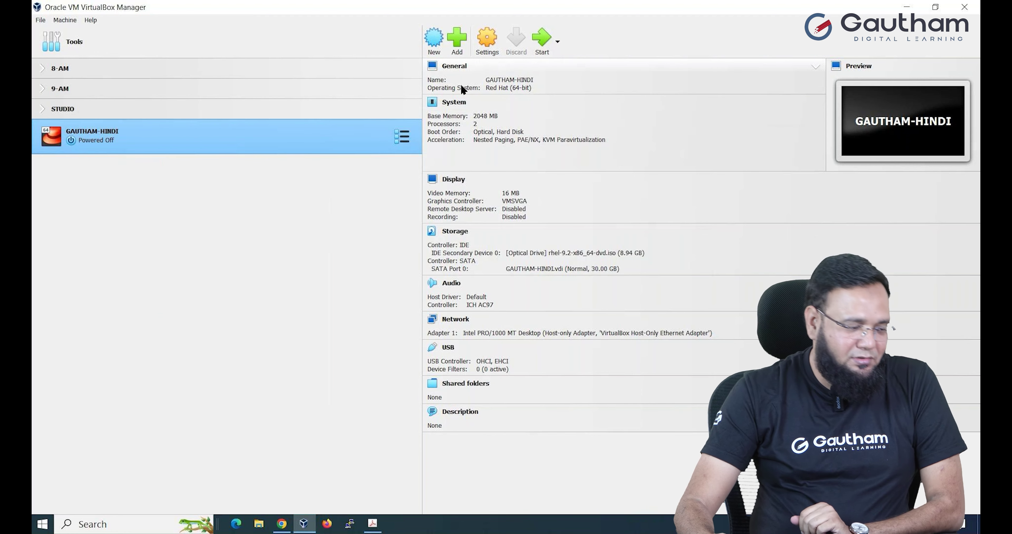
- Start the GAUTHAM-HINDI virtual machine and display it in Scaled Mode in a maximized window
{"action": "double_click", "coordinate": [122, 141]}
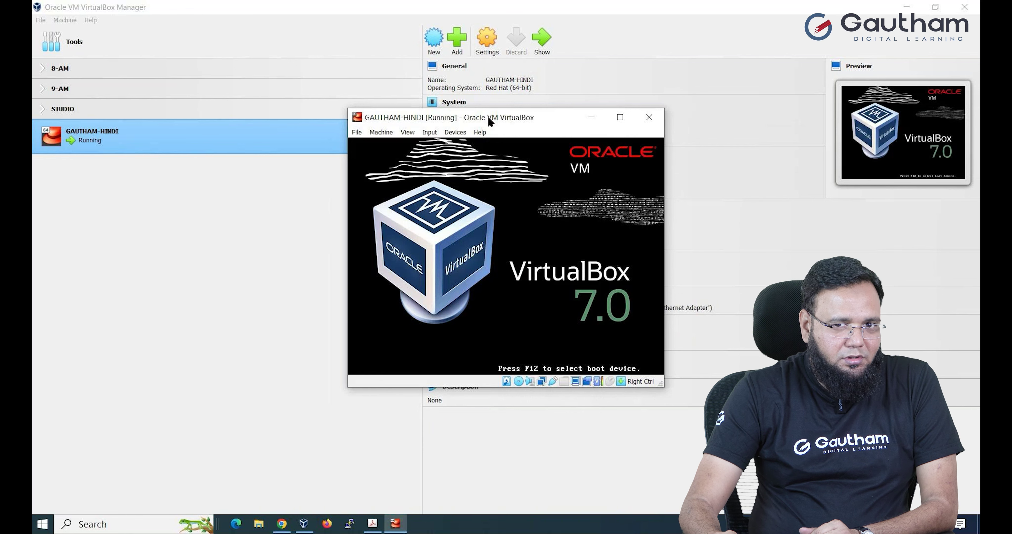
{"action": "left_click", "coordinate": [413, 135]}
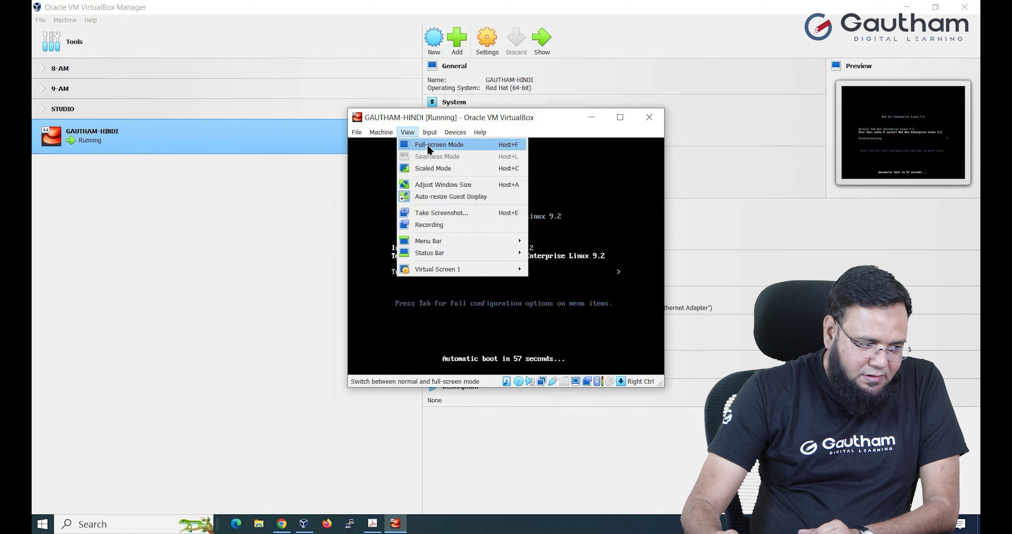
{"action": "left_click", "coordinate": [441, 172]}
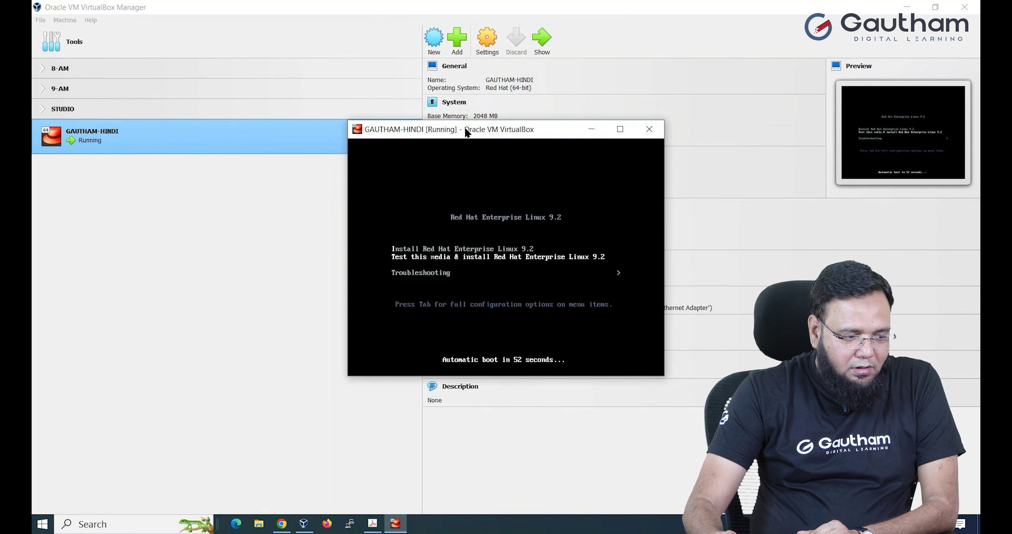
{"action": "left_click", "coordinate": [614, 133]}
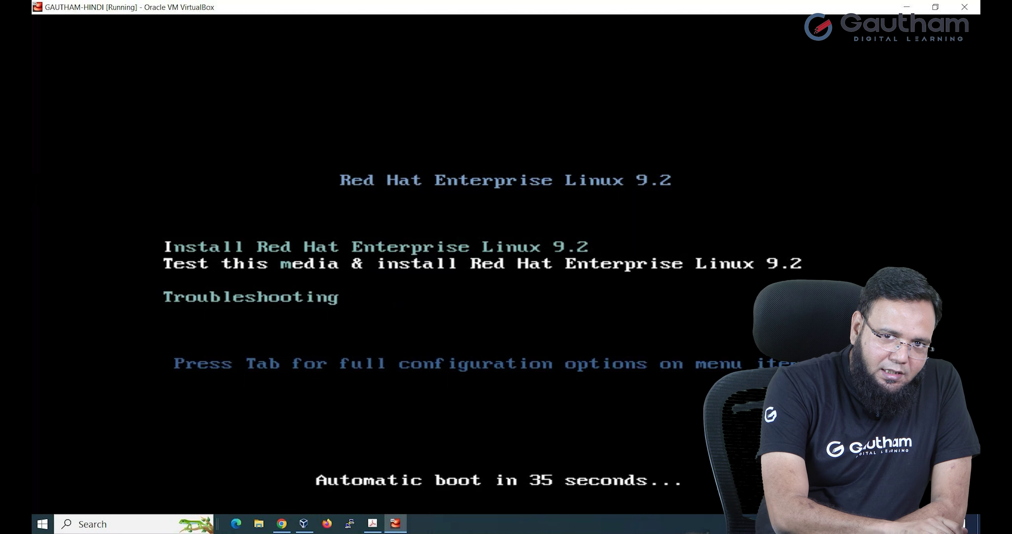
- Go through the boot menu entries and highlight Install Red Hat Enterprise Linux 9.2
{"action": "key", "text": "Up"}
{"action": "key", "text": "Down"}
{"action": "key", "text": "Down"}
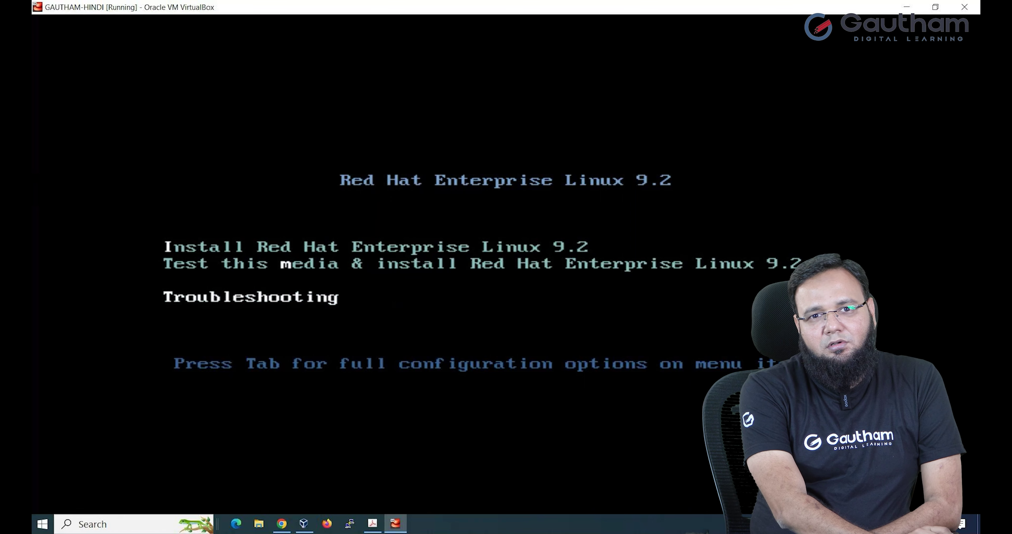
{"action": "key", "text": "Up"}
{"action": "key", "text": "Up"}
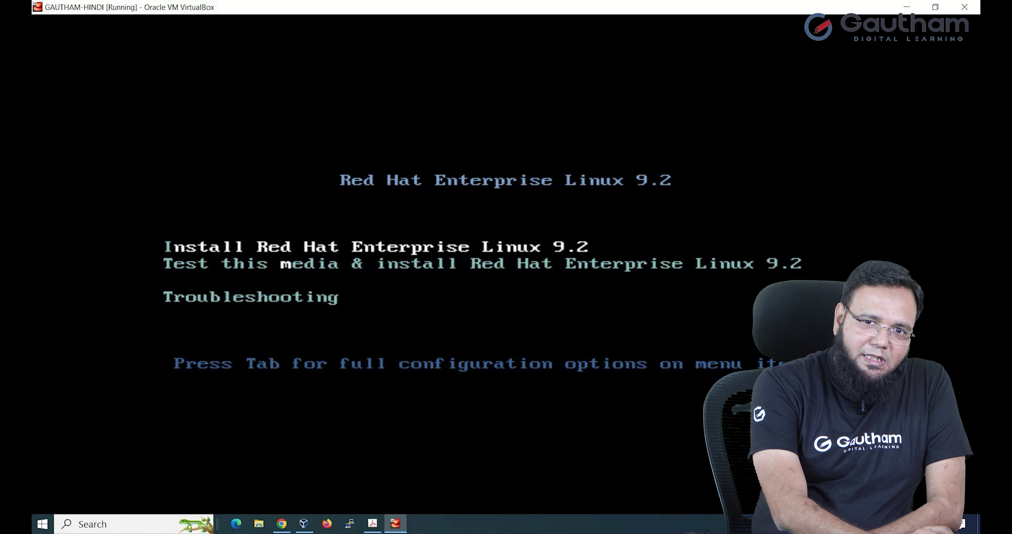
{"action": "key", "text": "Down"}
{"action": "key", "text": "Down"}
{"action": "key", "text": "Up"}
{"action": "key", "text": "Up"}
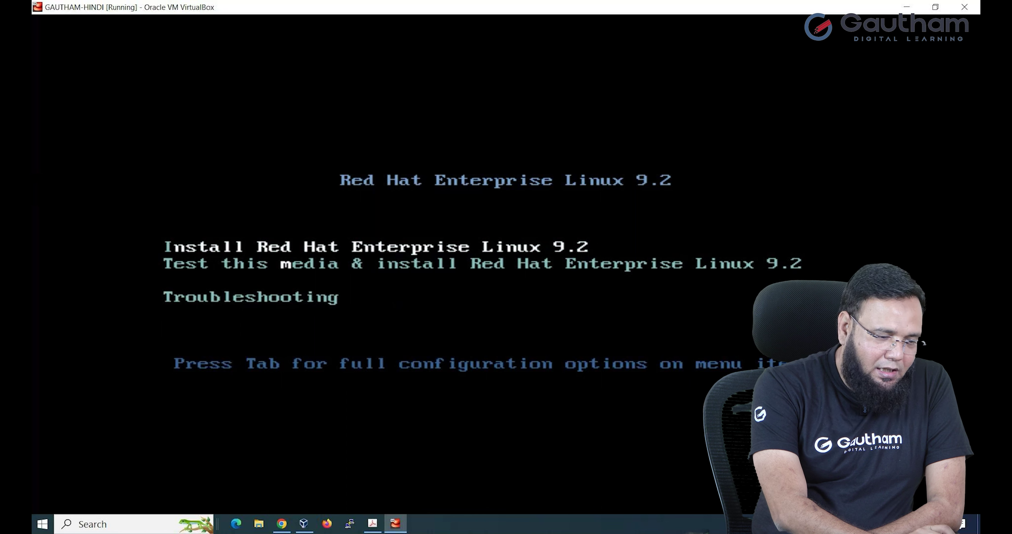
{"action": "key", "text": "Down"}
{"action": "key", "text": "Down"}
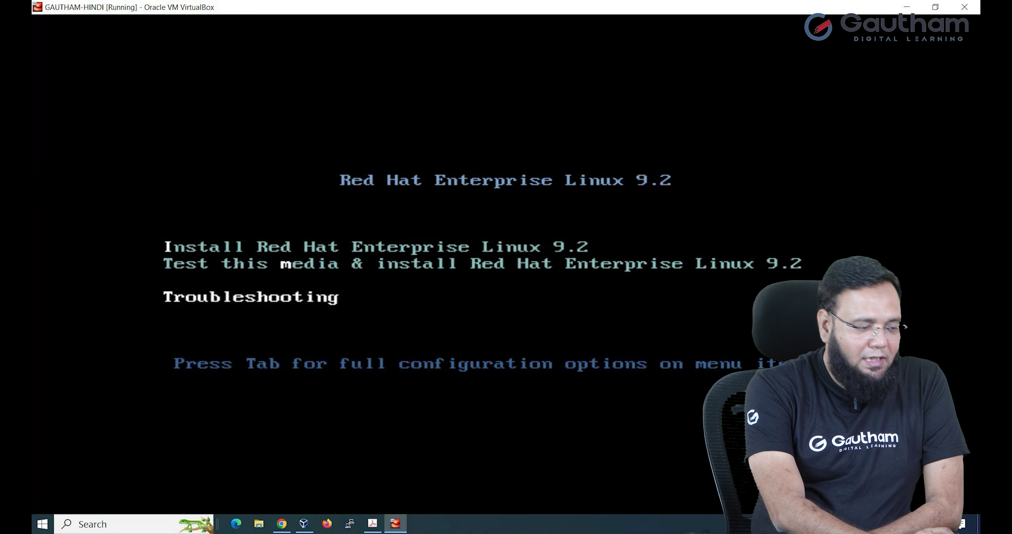
{"action": "key", "text": "Up"}
{"action": "key", "text": "Up"}
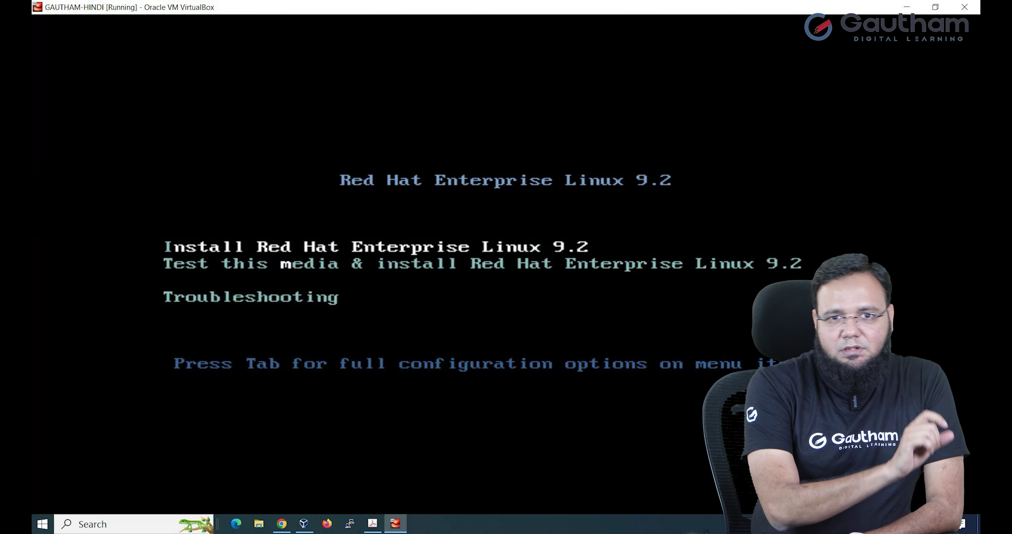